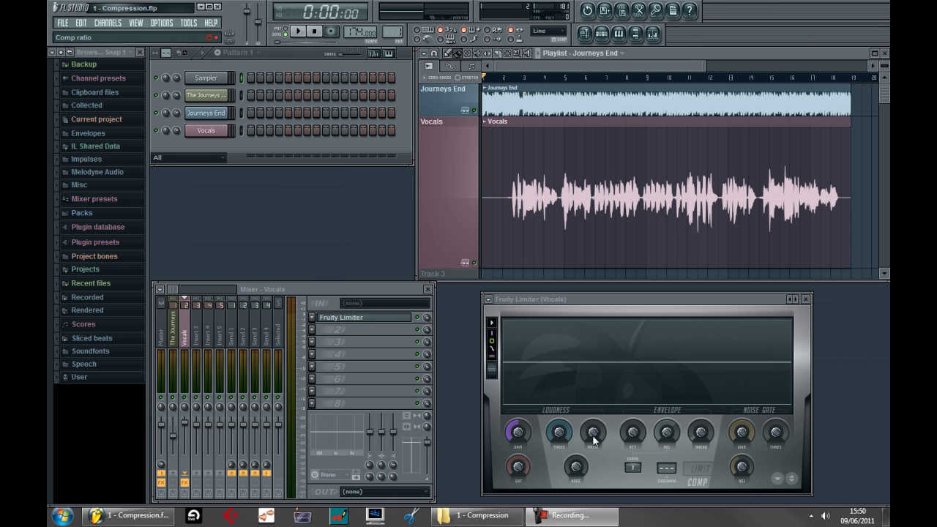
- Try the ratio control in the Vocals Fruity Limiter, and play the song to hear the vocals uncompressed
drag(592, 435, 577, 256)
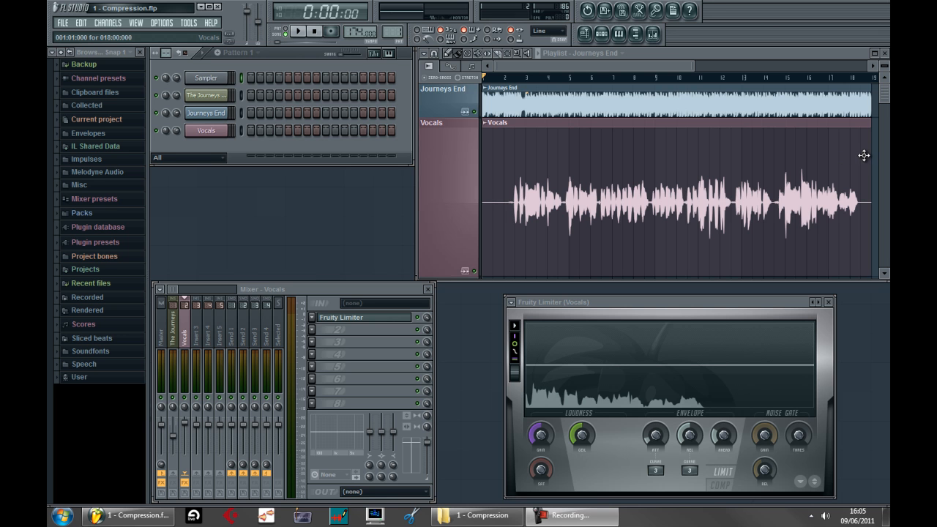
key(space)
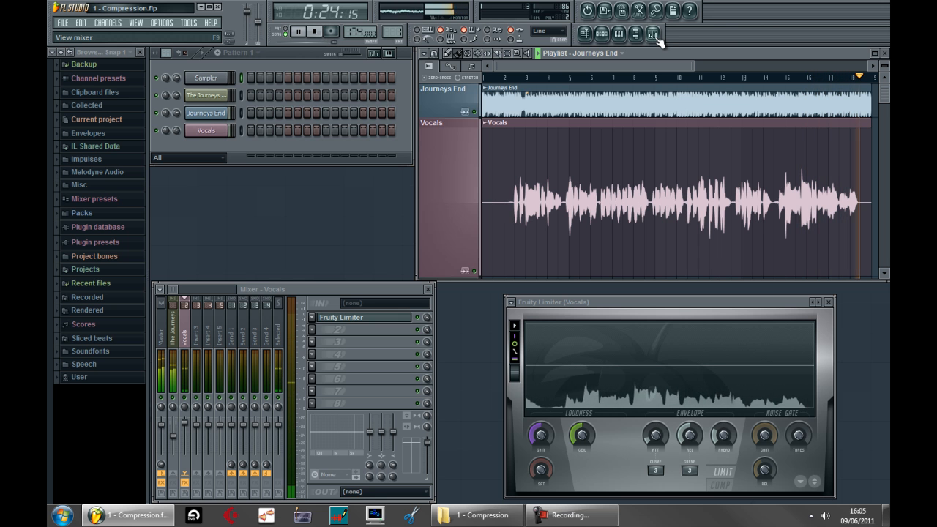
key(space)
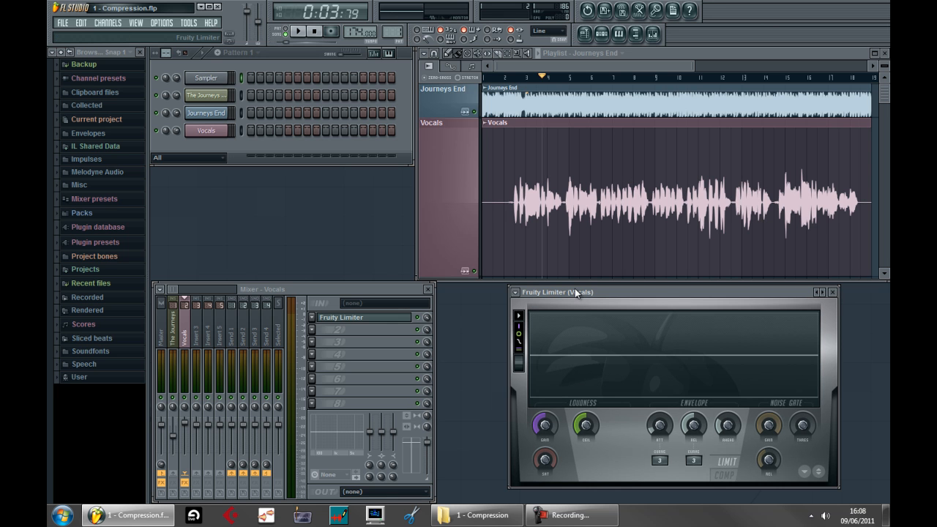
- Switch the Vocals Fruity Limiter to compressor mode and audition a slightly lowered threshold
mouse_move(576, 291)
mouse_down()
mouse_move(594, 266)
mouse_move(549, 277)
mouse_move(559, 287)
mouse_up()
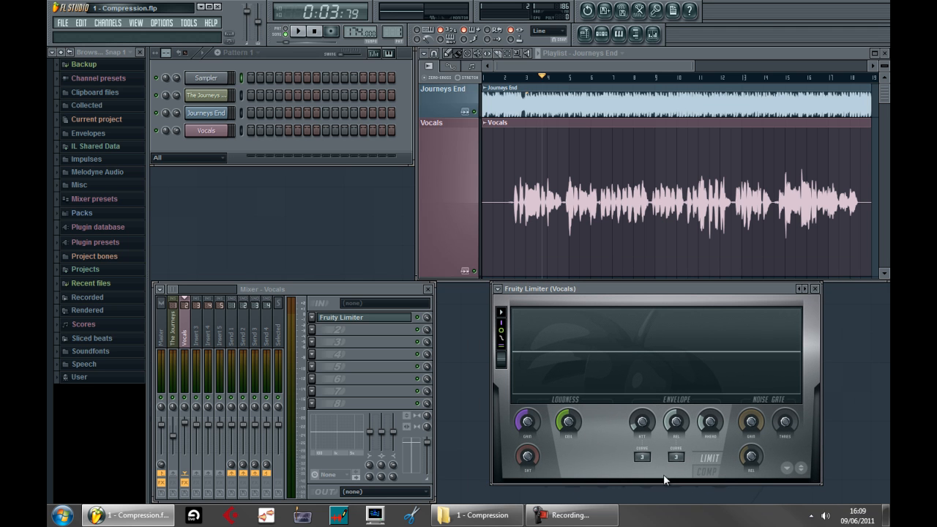
click(707, 472)
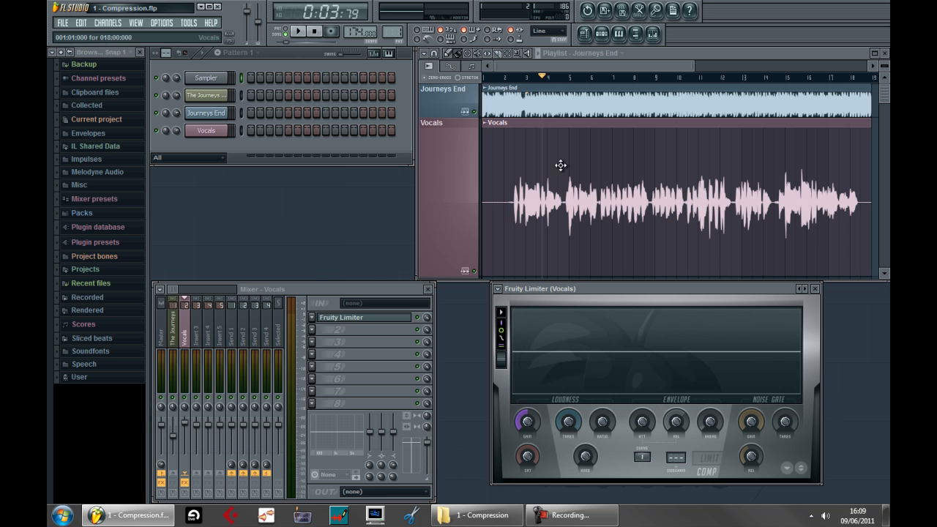
drag(564, 427, 557, 449)
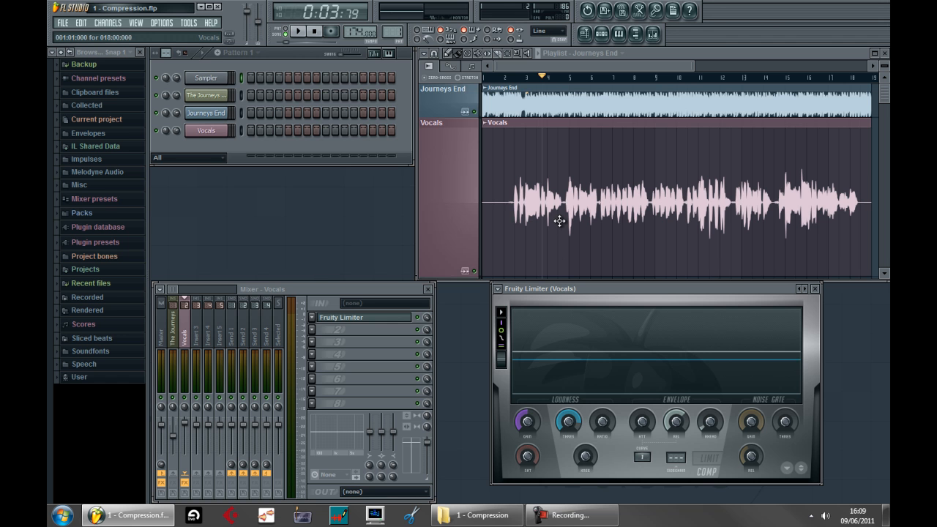
key(space)
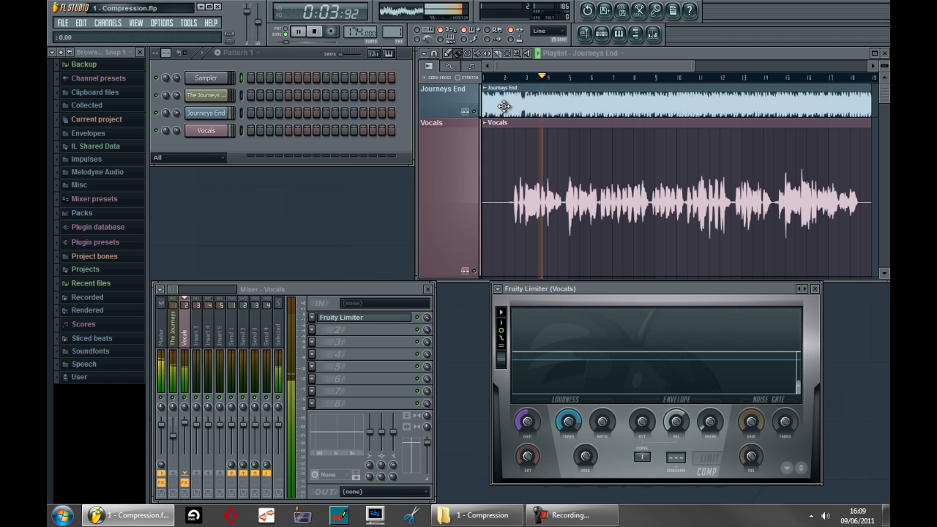
key(space)
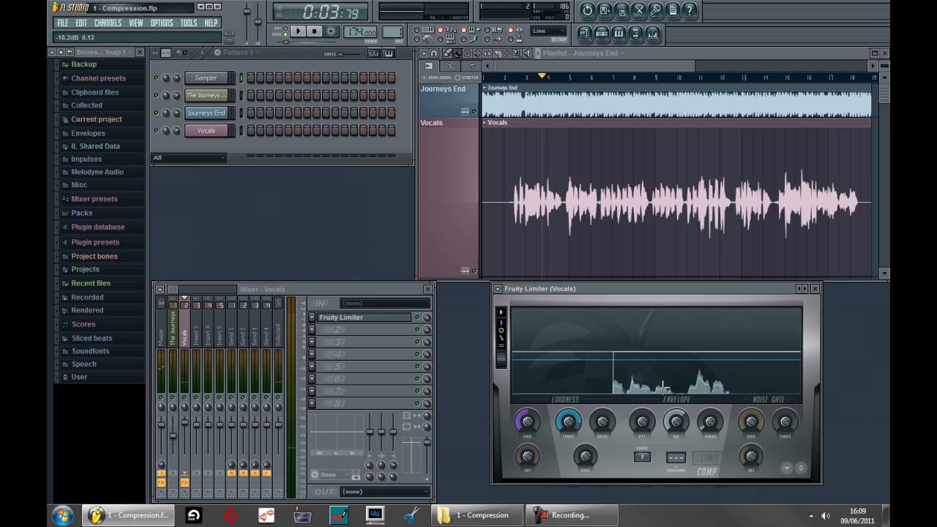
- Lower the vocal compressor's threshold to about -21.8 dB and raise its ratio
drag(565, 423, 557, 25)
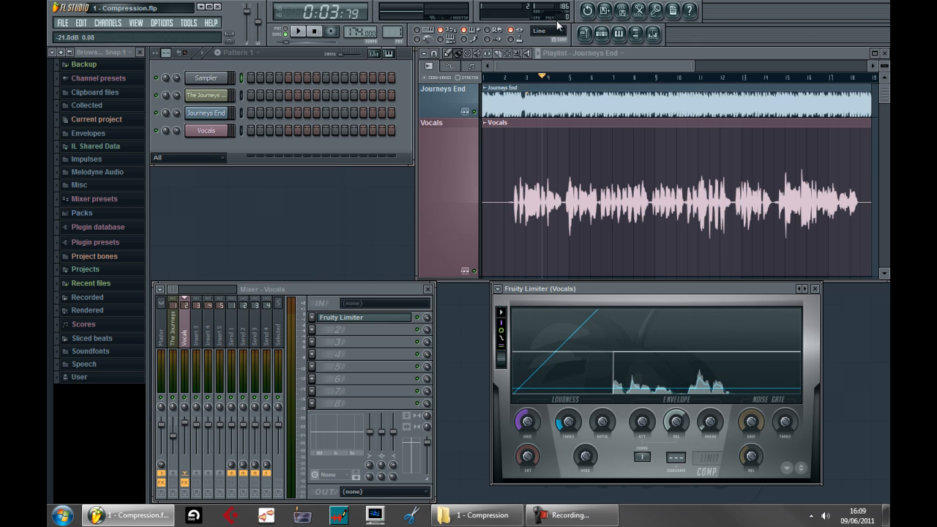
drag(603, 422, 600, 364)
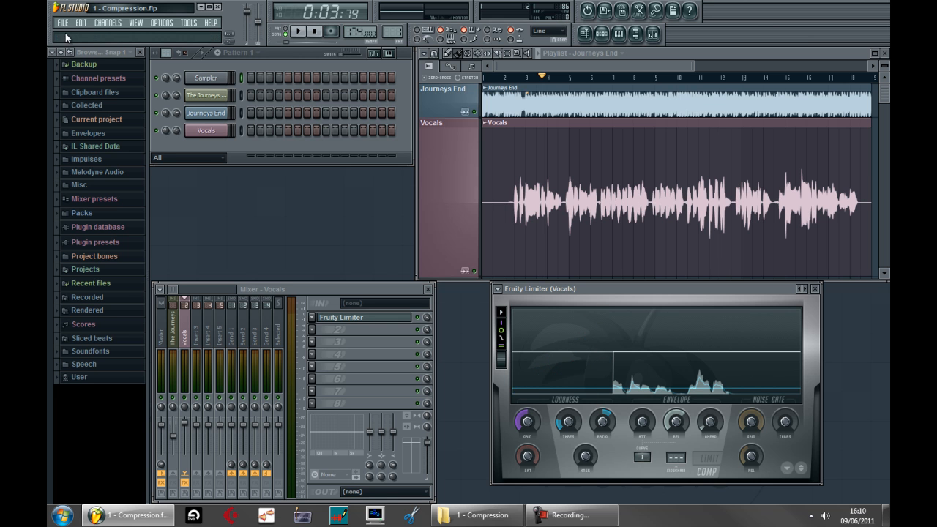
drag(601, 424, 601, 426)
- Play the song from bar 2 to hear the compressed vocals, and return the playback position to bar 2
click(510, 77)
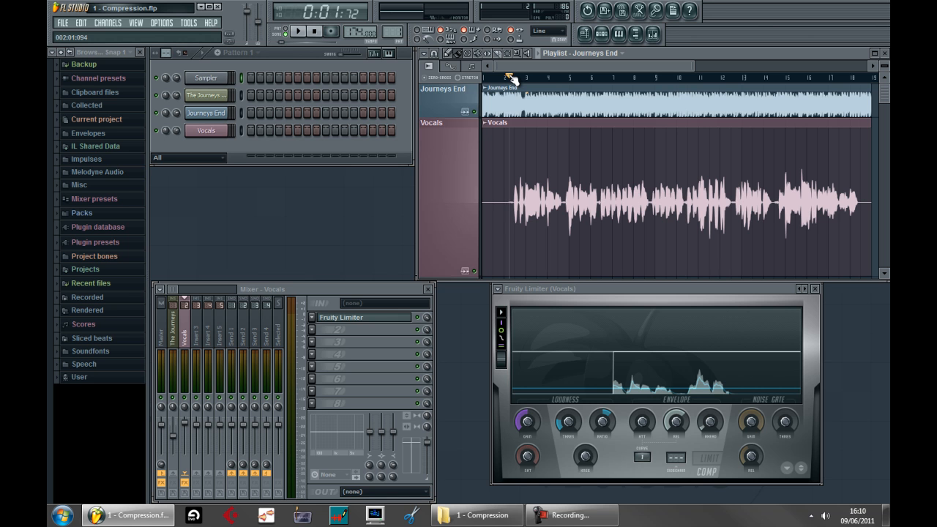
key(space)
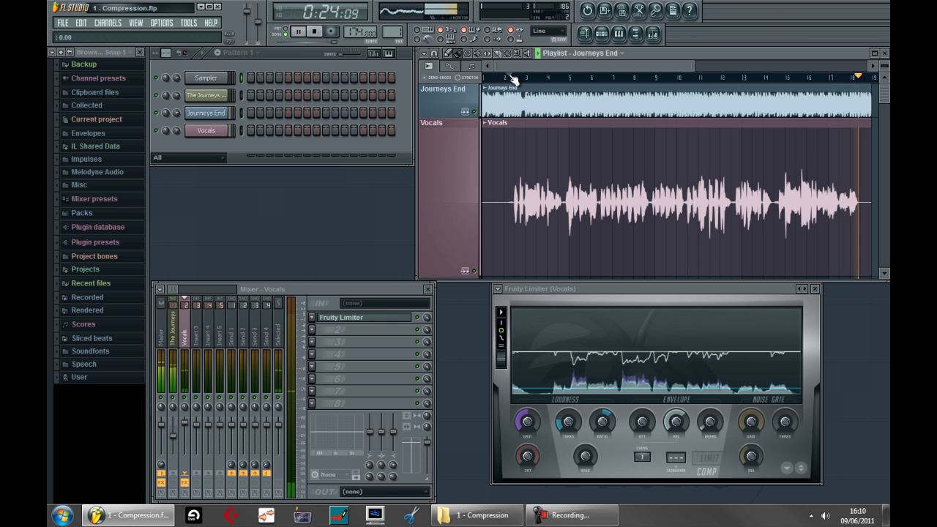
key(space)
click(510, 79)
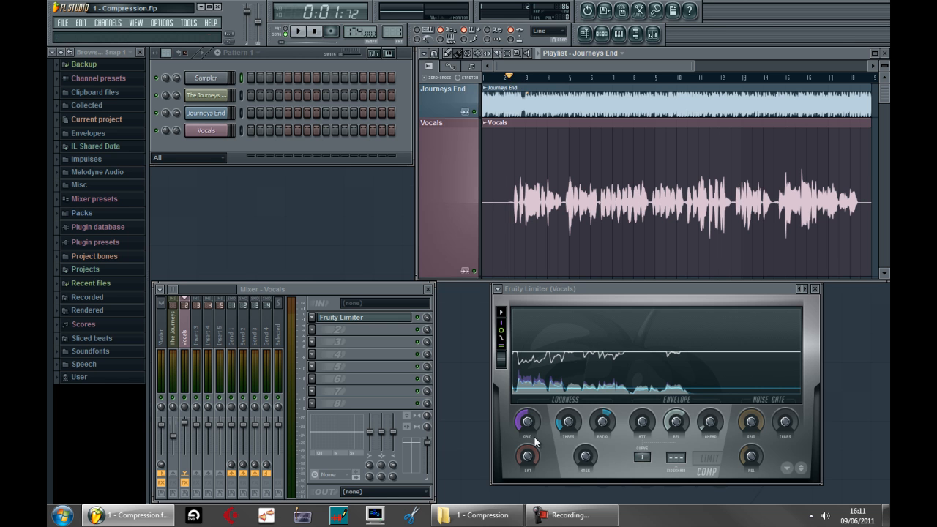
- Raise the vocal compressor's gain to about 5.1 dB, and trim it back slightly during playback
drag(528, 423, 534, 387)
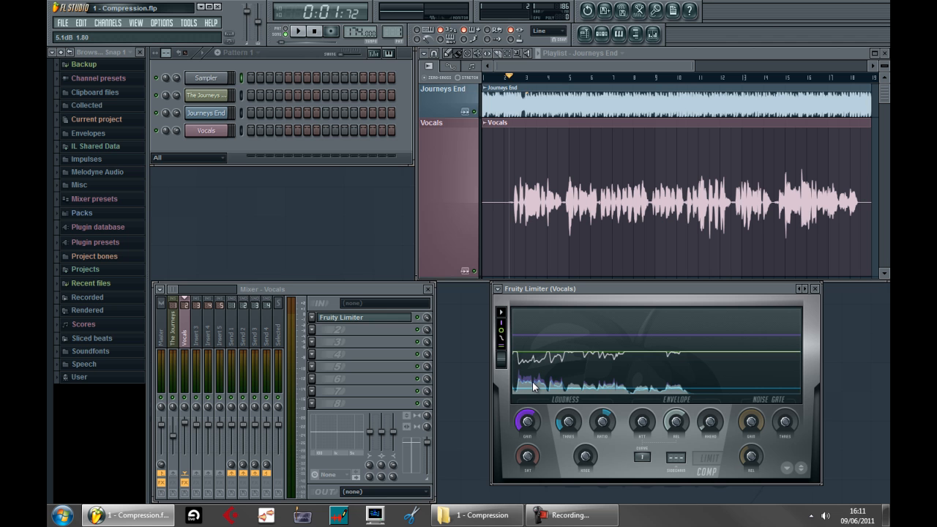
key(space)
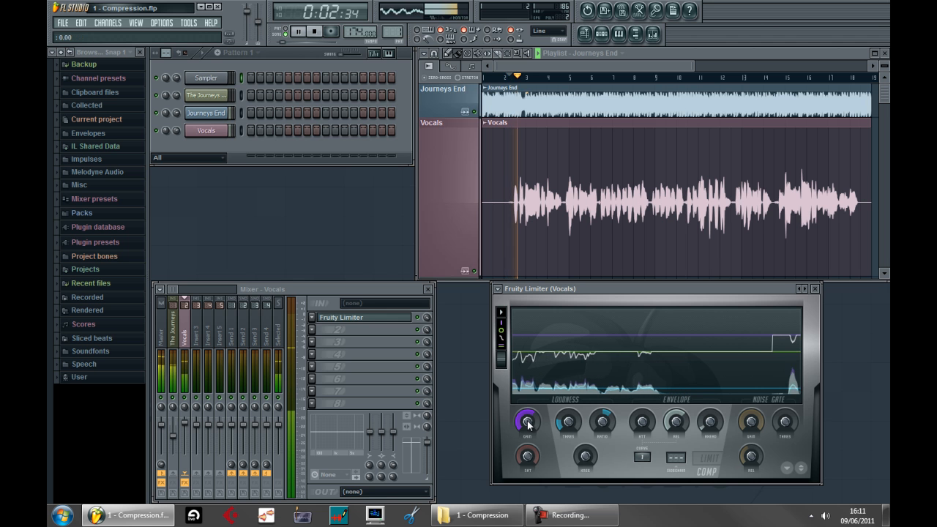
drag(528, 424, 530, 433)
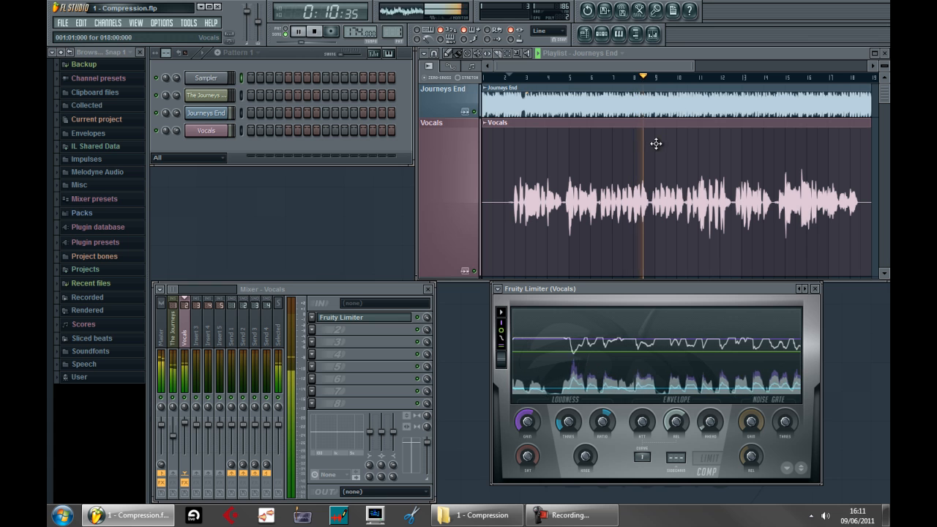
key(space)
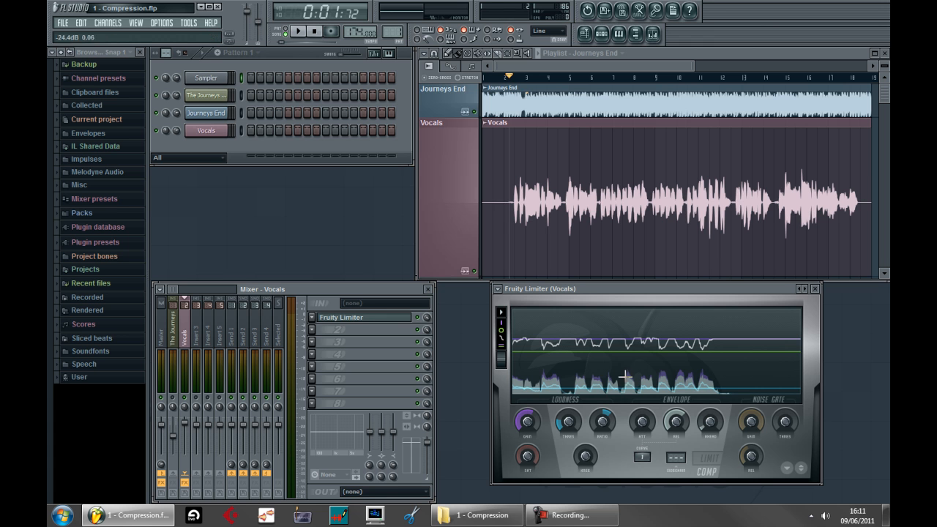
- Audition the vocals with the compressor attack raised to about 47.20 ms, and return it to 0.00 ms
key(space)
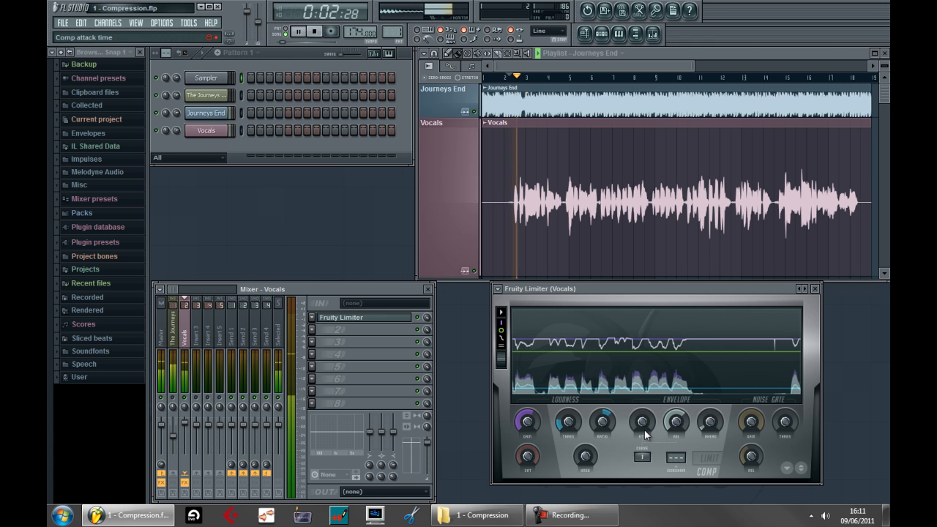
drag(642, 421, 648, 231)
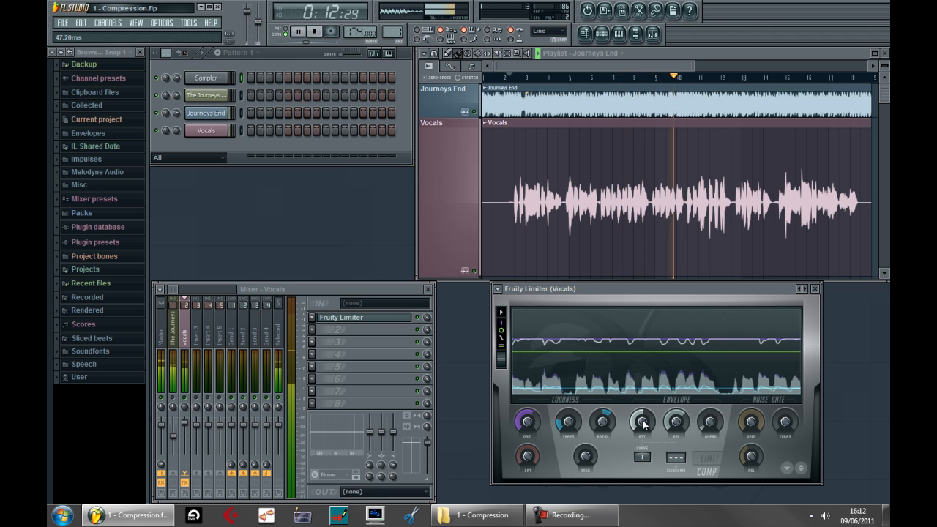
drag(643, 423, 653, 483)
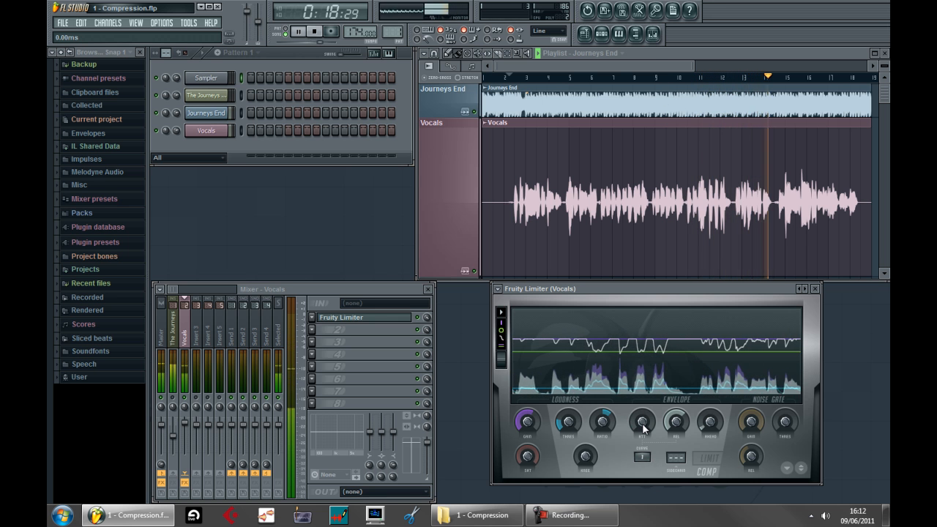
key(space)
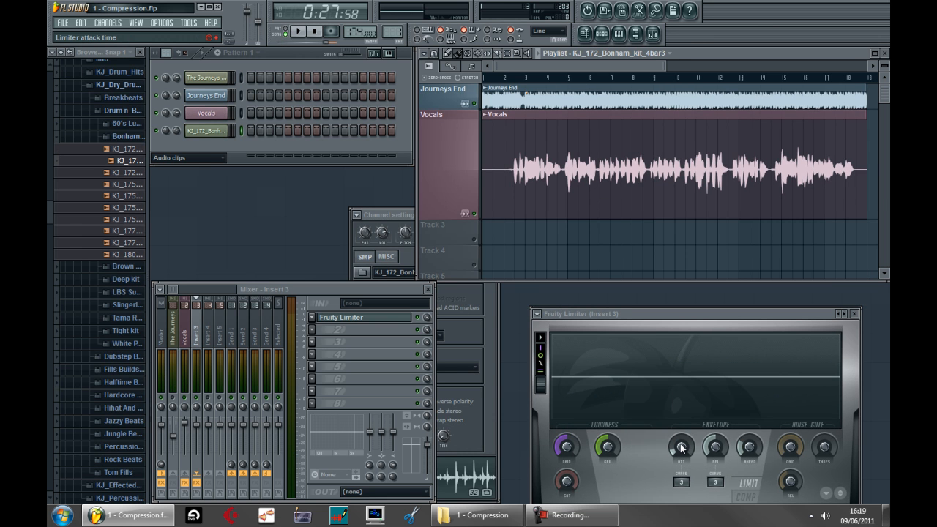
- Play the uncompressed KJ_172_Bonham_kit_4bar3 drum loop that starts at bar 21 of the playlist
drag(658, 320, 657, 299)
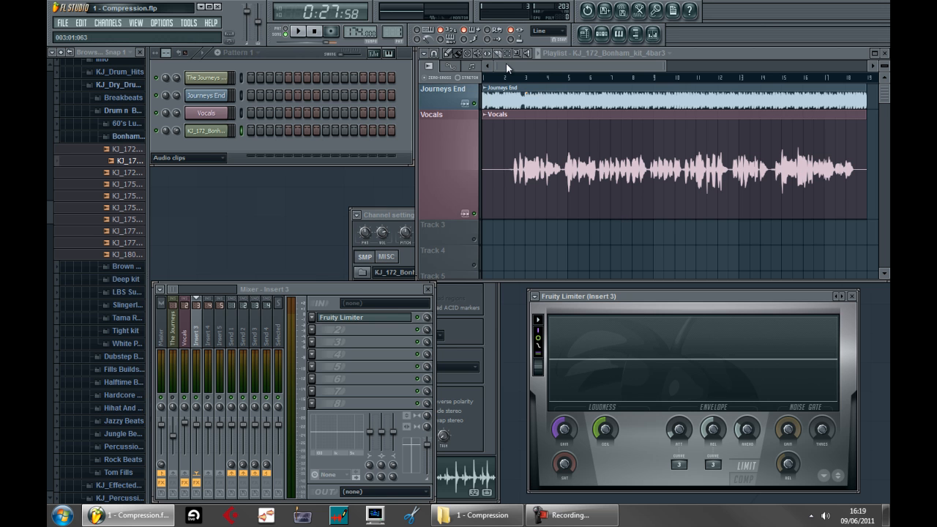
drag(506, 62, 646, 109)
scroll(663, 133, up, 2)
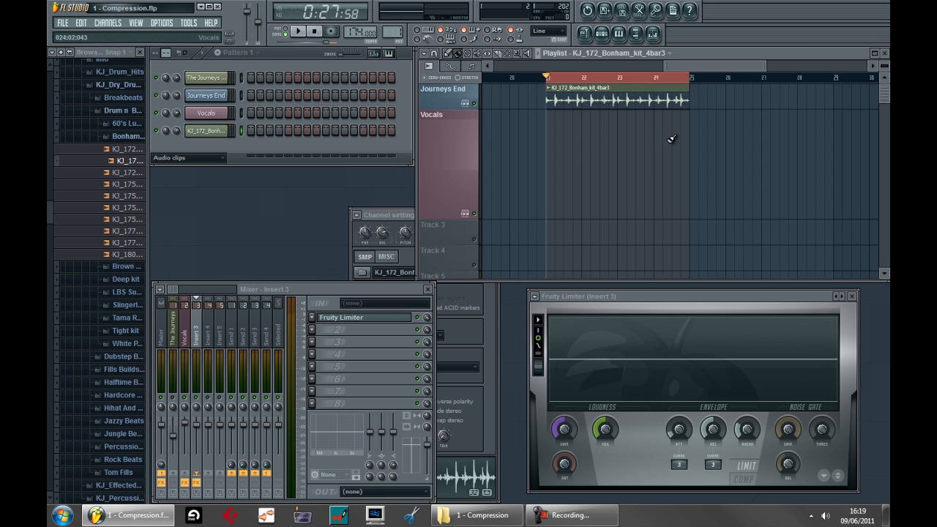
scroll(603, 110, up, 2)
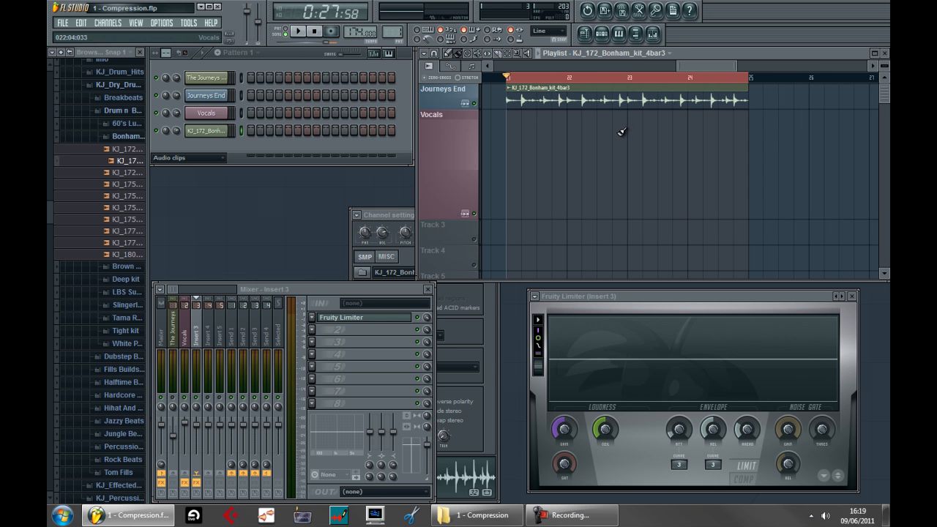
key(space)
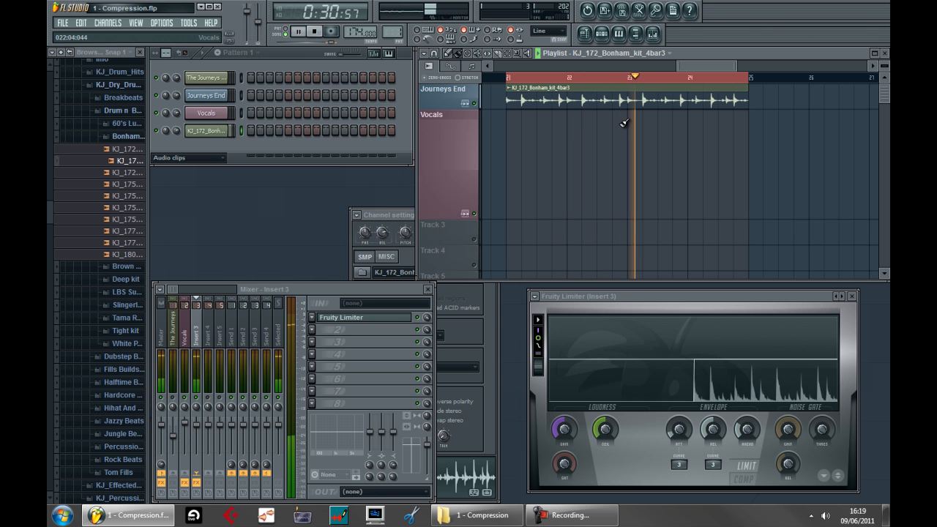
key(space)
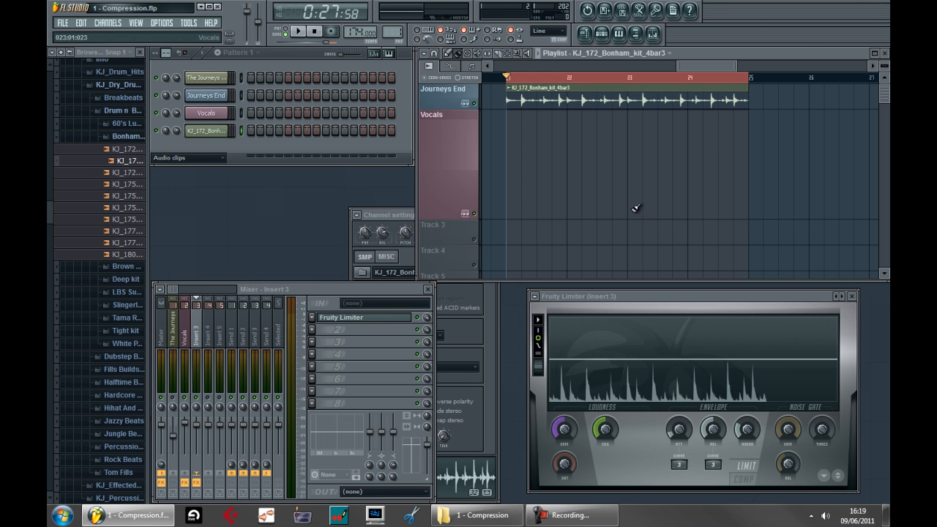
- Switch the Insert 3 Fruity Limiter to compressor mode, with a lower threshold and a higher ratio for the drums
click(743, 479)
drag(609, 431, 610, 499)
drag(643, 431, 636, 383)
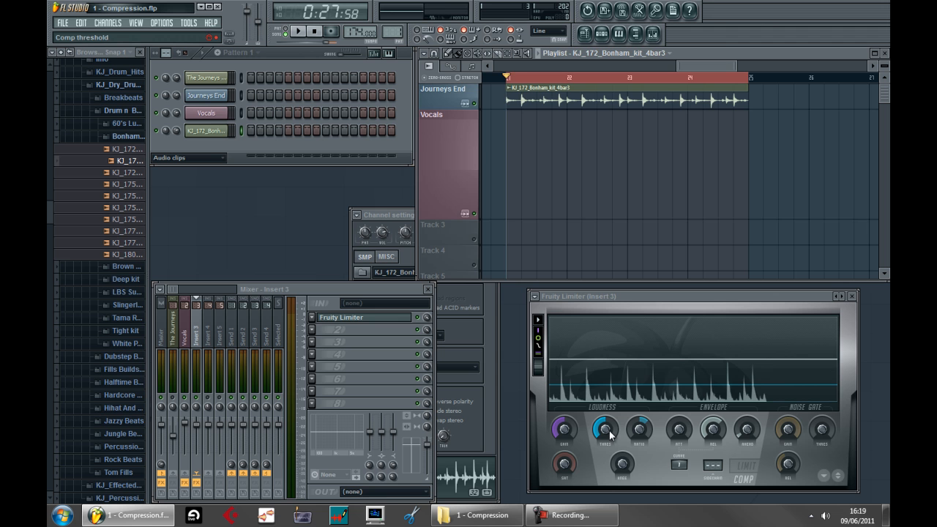
- Lower the drum compressor's threshold further while listening to the loop
key(space)
drag(609, 430, 608, 460)
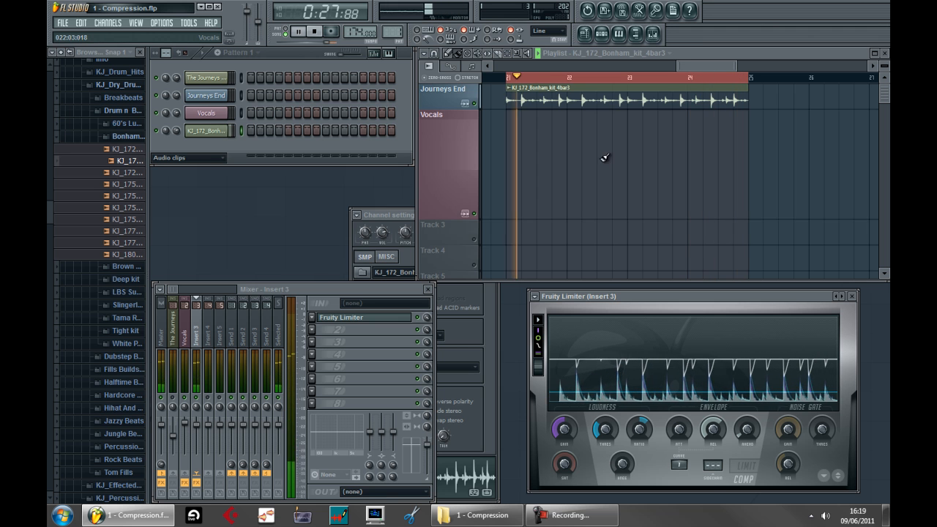
key(space)
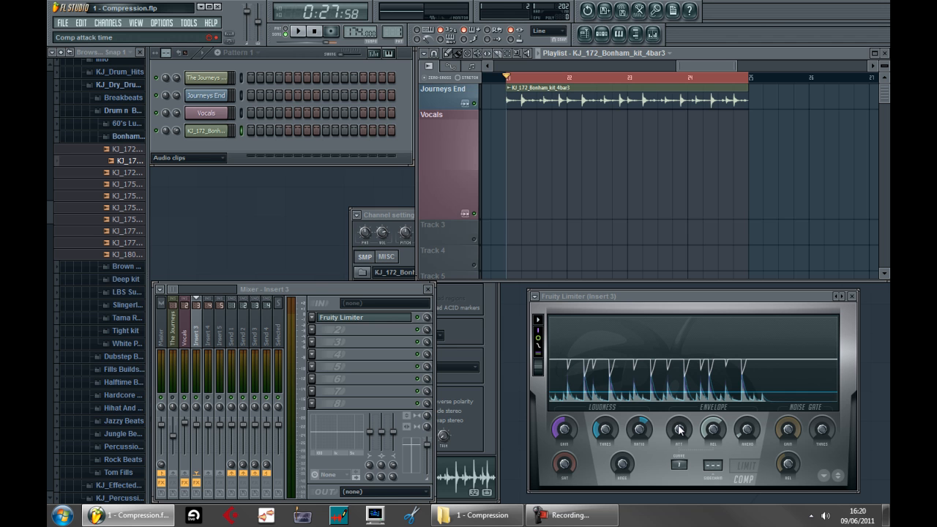
- Raise the drum compressor's attack time while the loop plays, and stop playback
key(space)
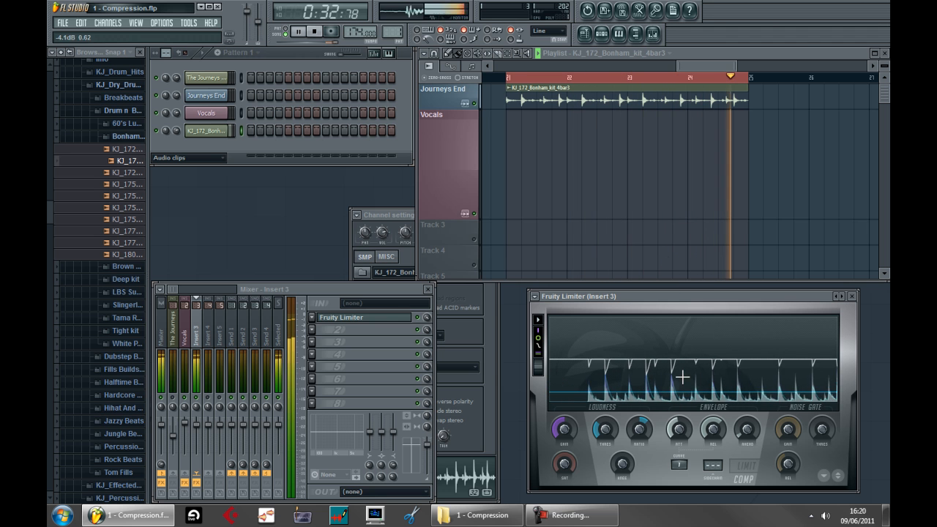
key(space)
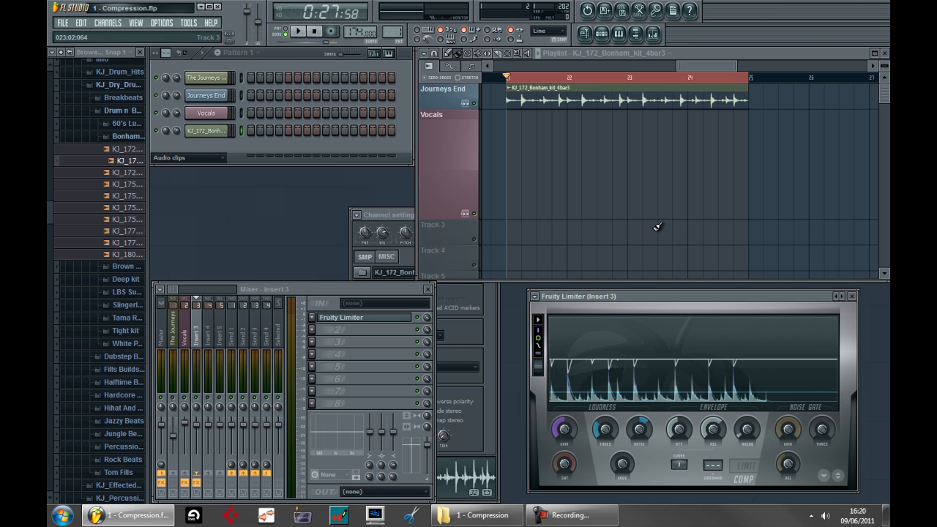